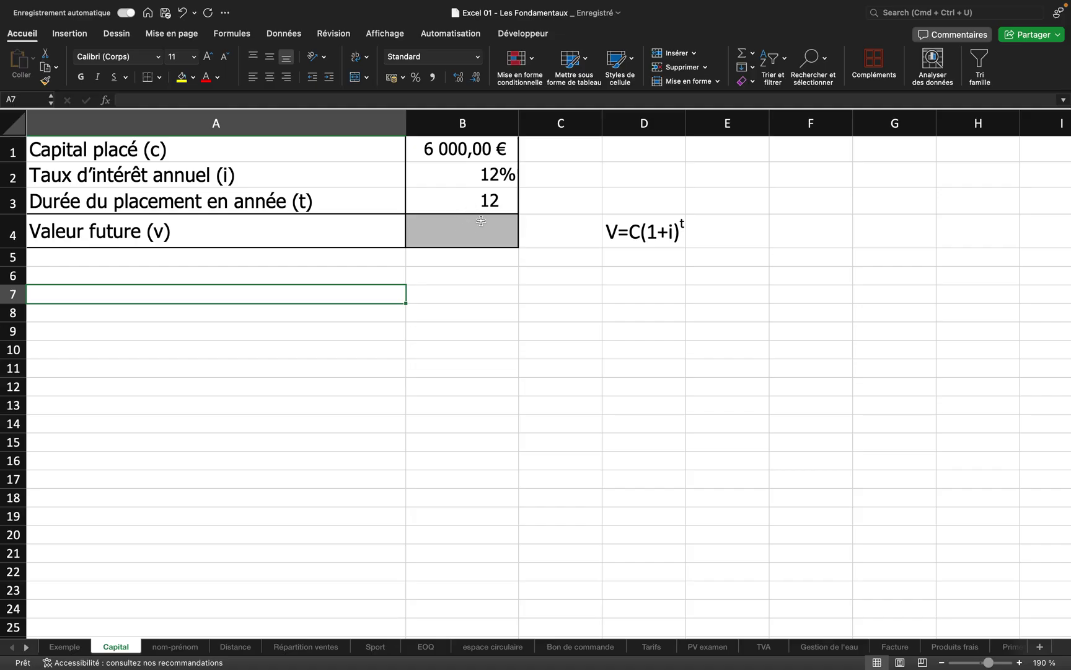
Step: Calculate the future value in B4 with =B1*(1+B2)^B3 and apply the euro accounting format to the result
left_click(478, 224)
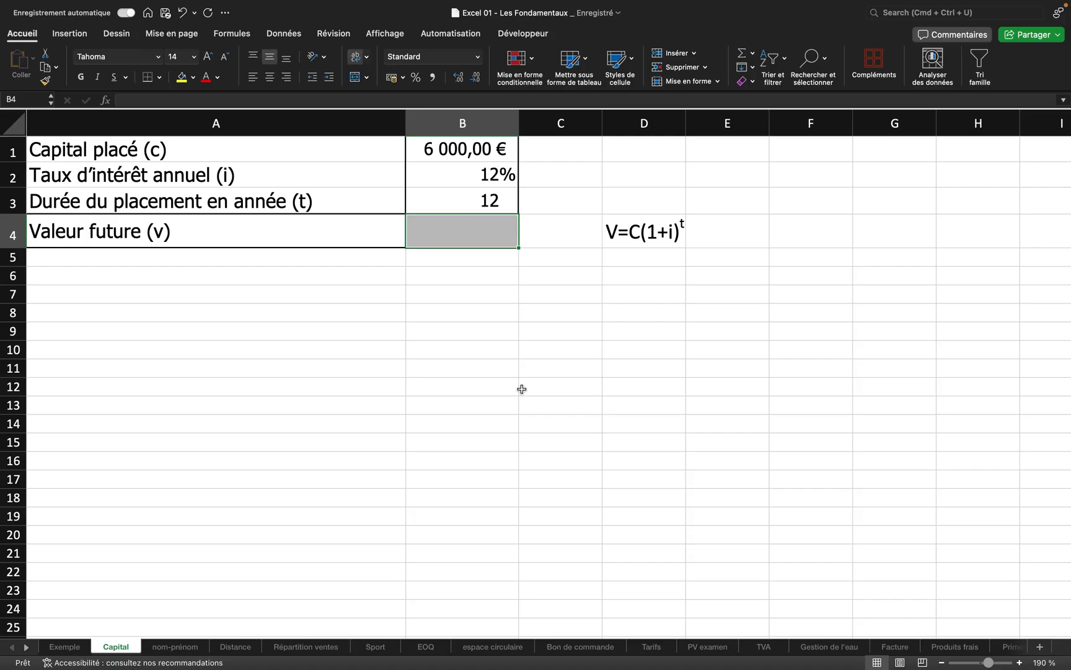
type("=")
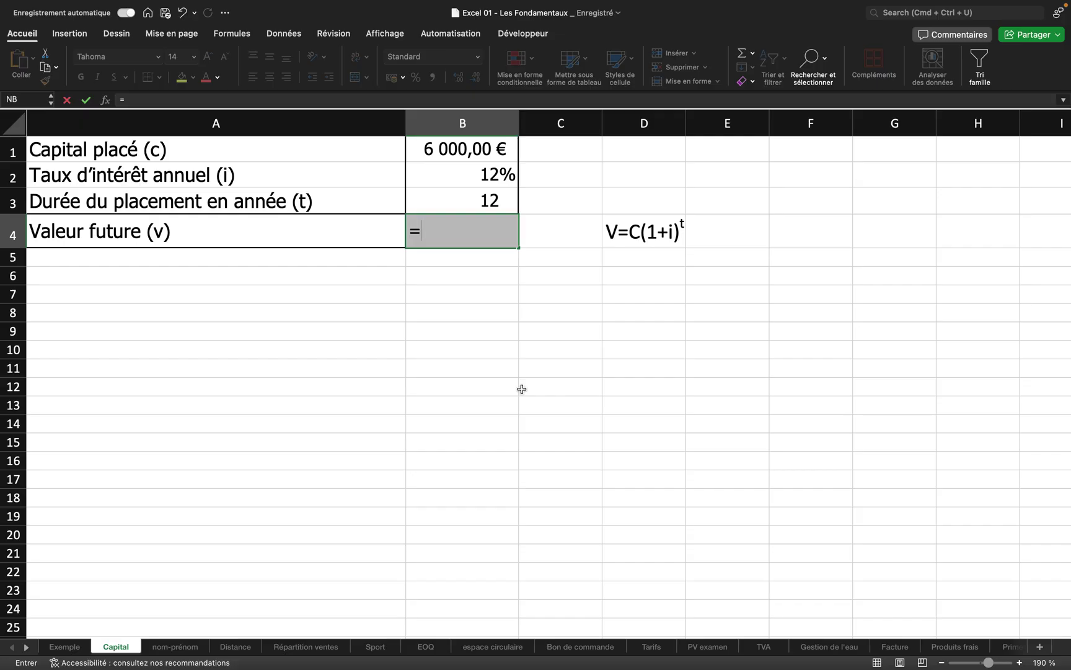
left_click(442, 149)
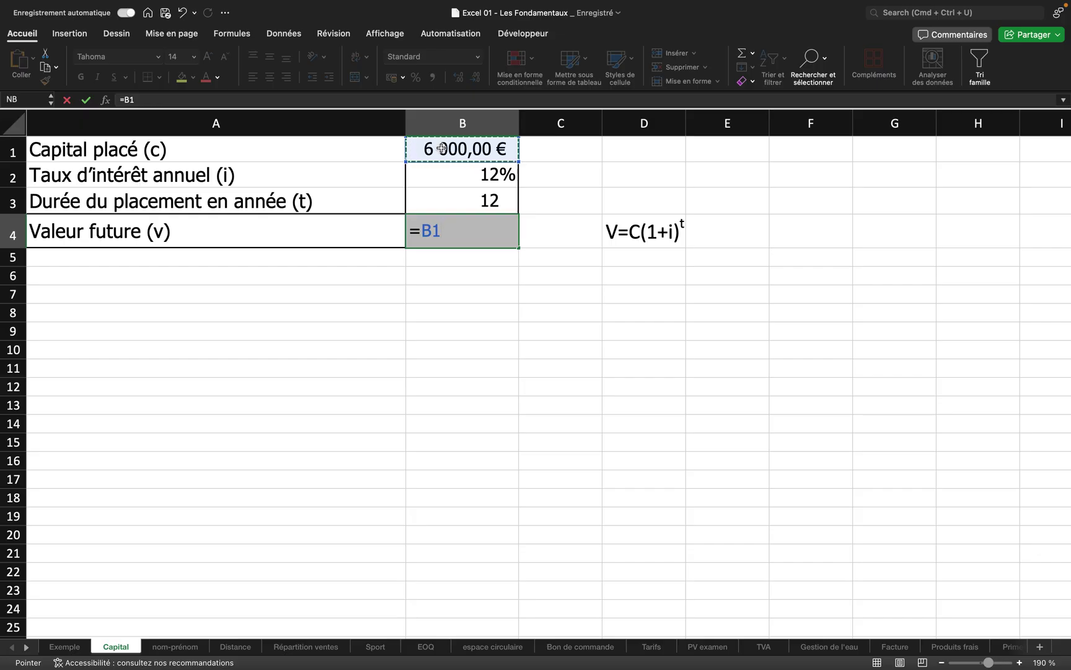
type("*")
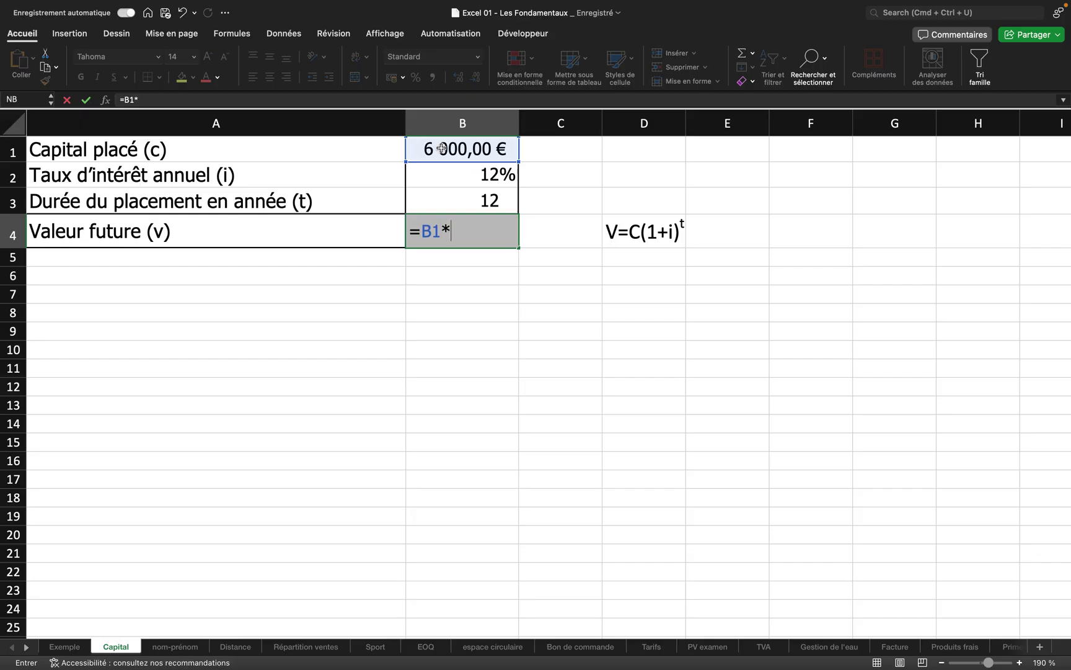
type("(1+")
left_click(442, 175)
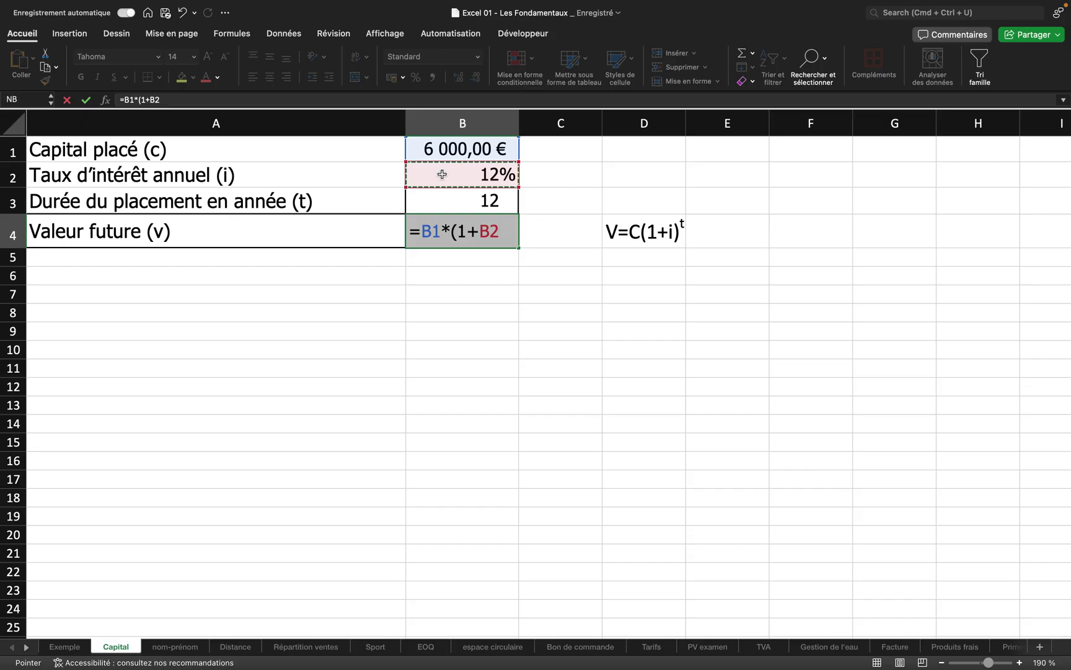
type(")")
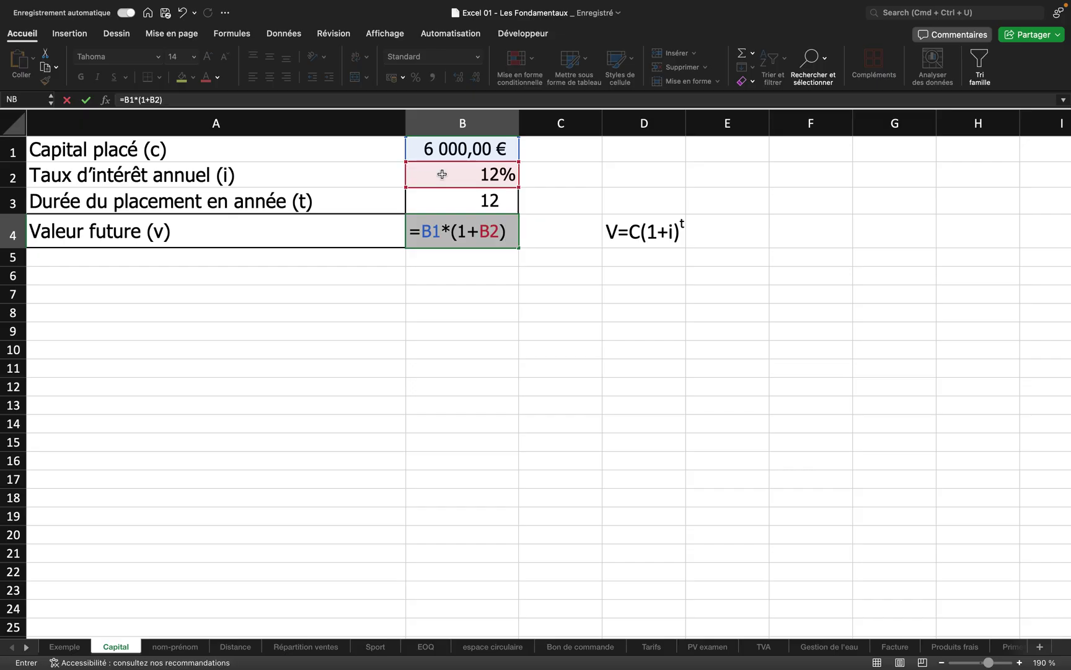
type("^")
left_click(441, 193)
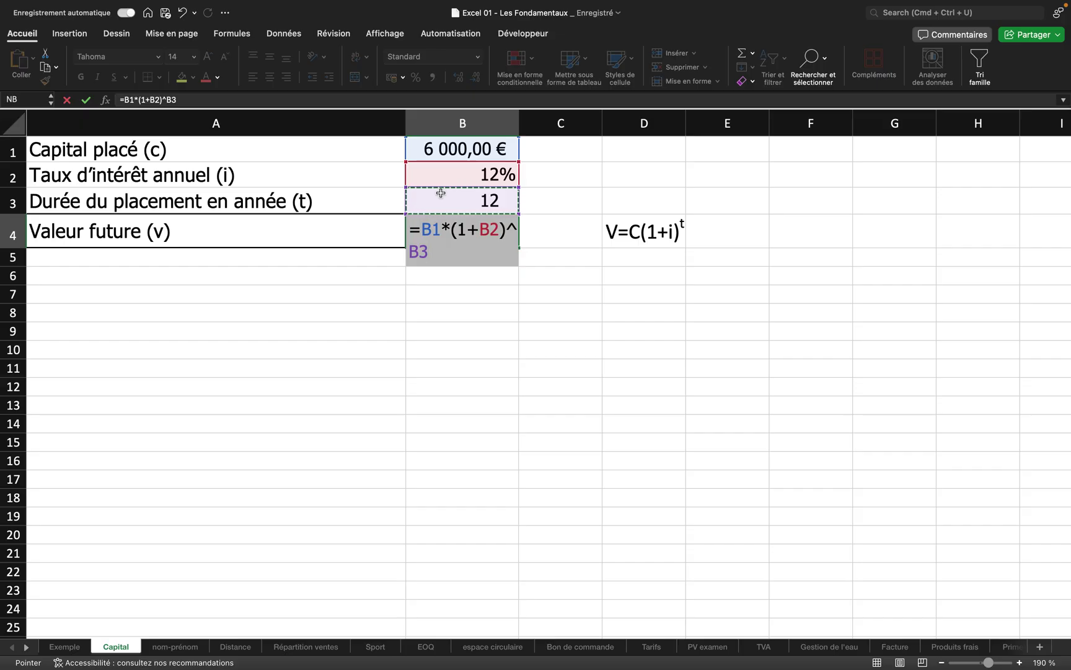
key("Return")
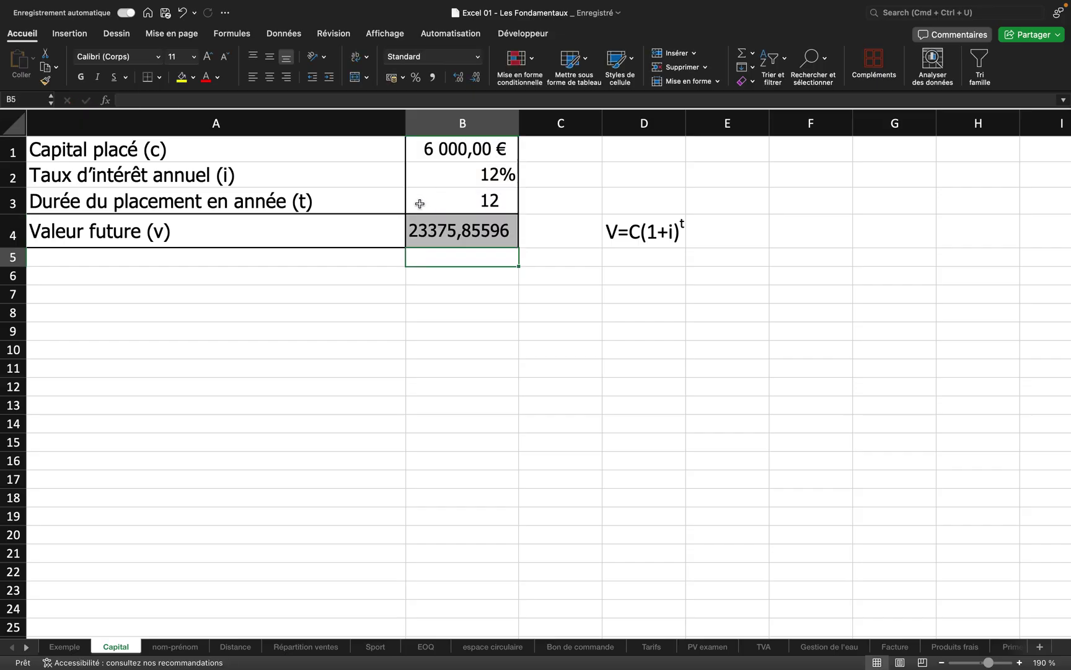
left_click(446, 238)
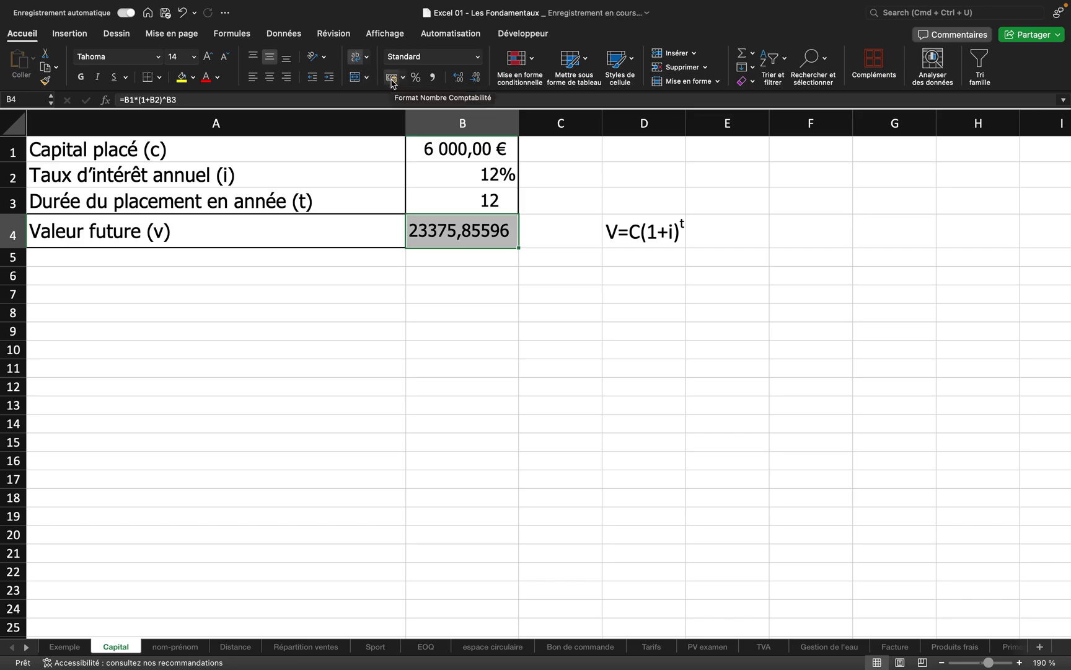
left_click(392, 78)
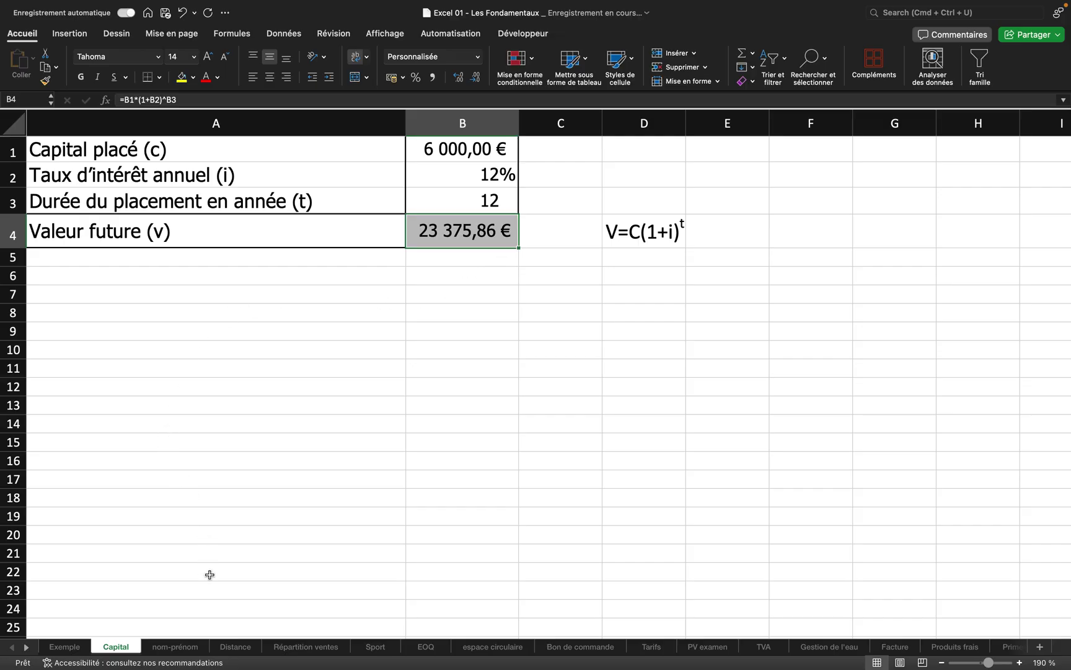
Step: On the nom-prénom sheet, reference the first person's title in E2 with =C2
left_click(177, 647)
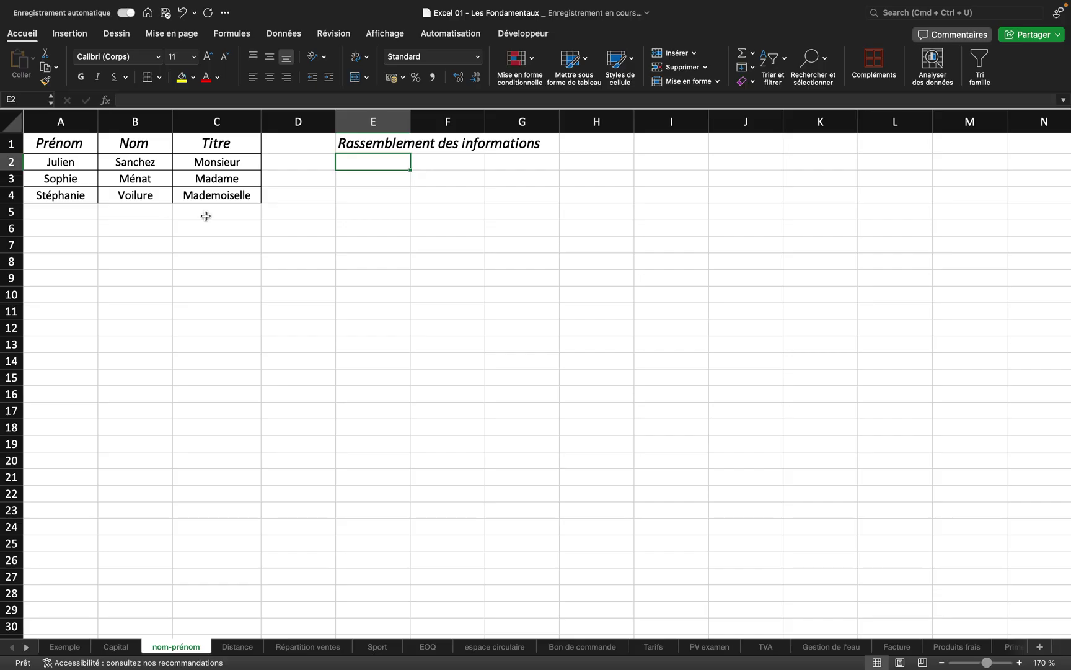
left_click(353, 123)
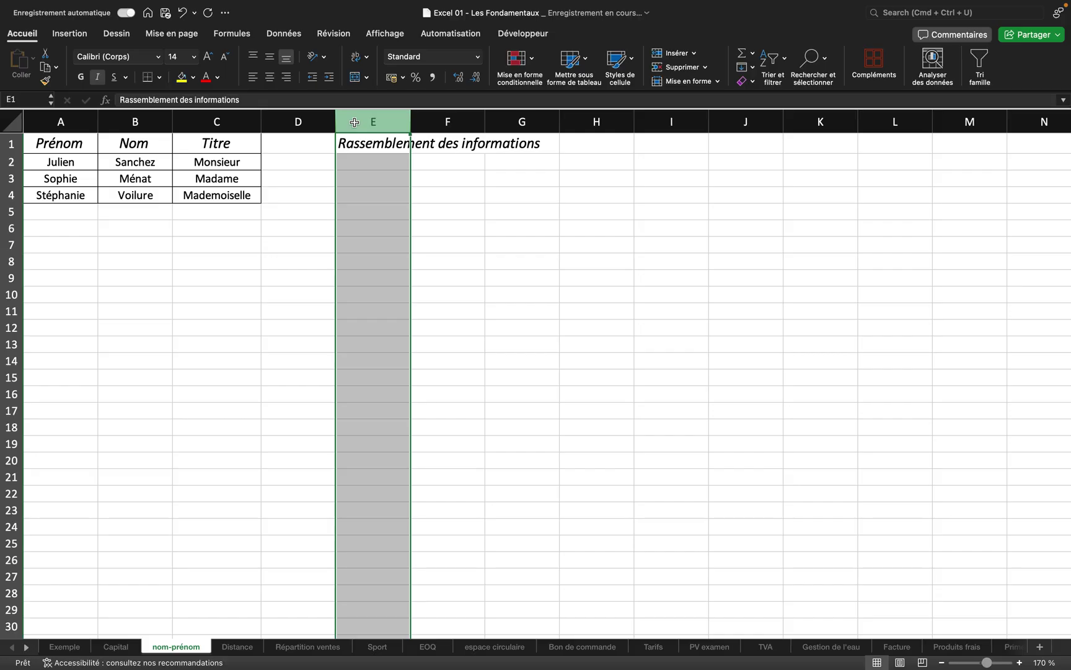
left_click(379, 166)
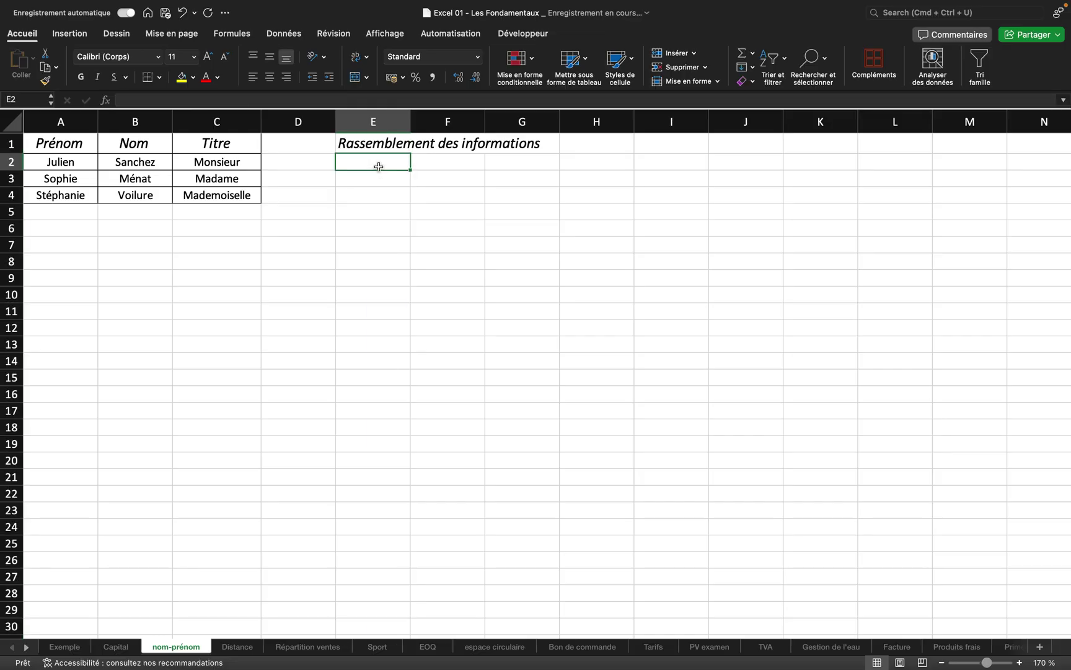
type("=")
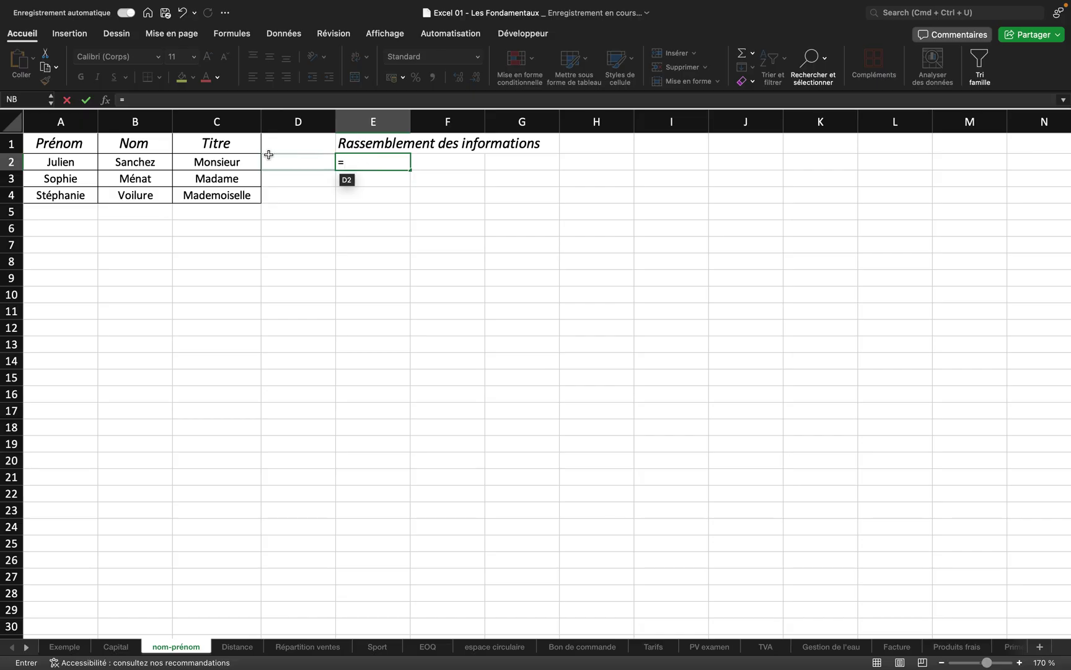
left_click(226, 162)
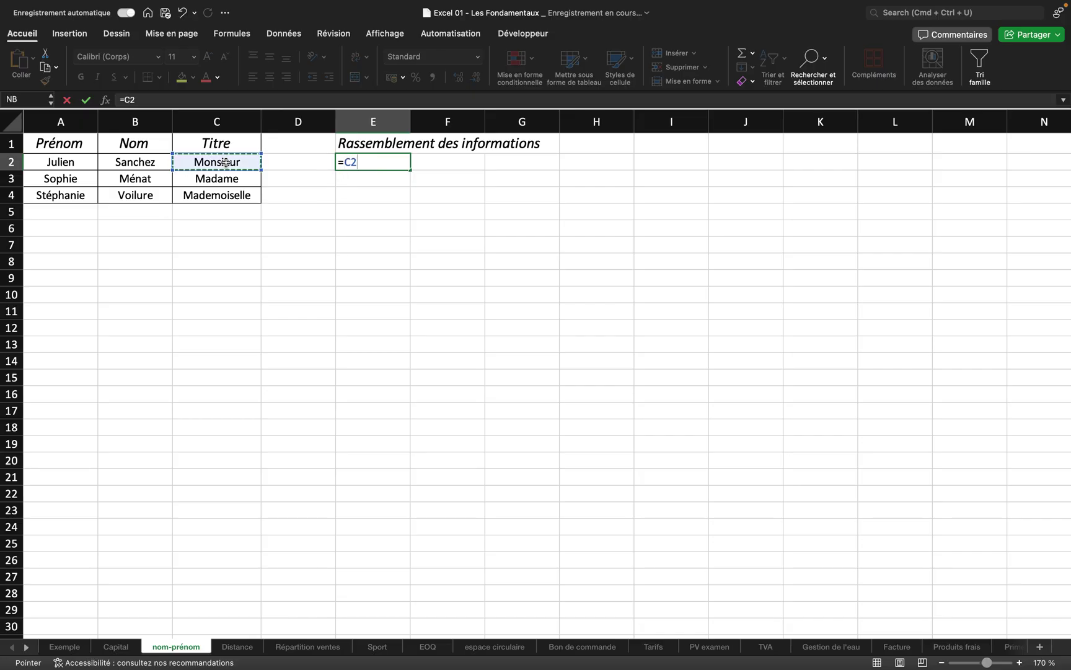
key("Return")
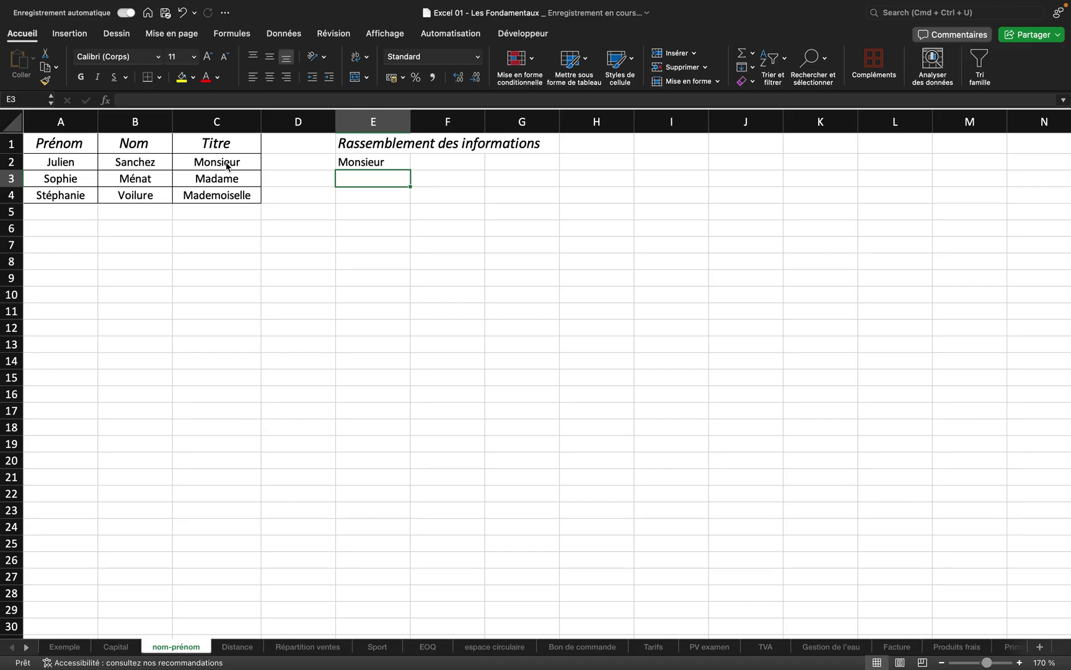
Step: Fill the title formula from E2 down to E4 and check the reference in each copied cell
left_click(350, 164)
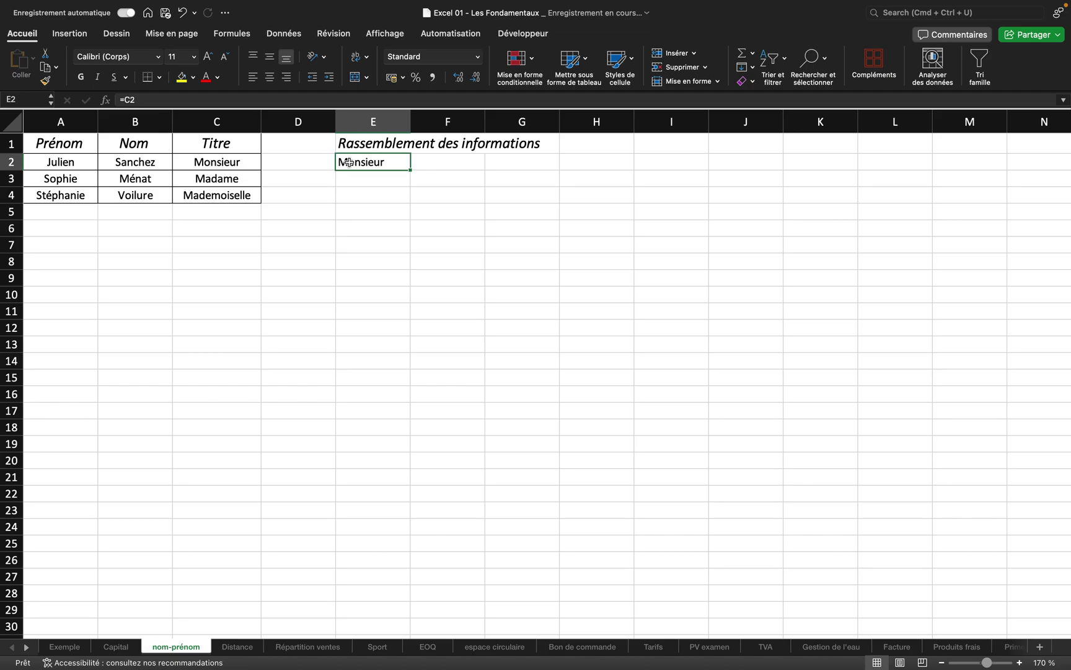
left_click_drag(411, 171, 405, 198)
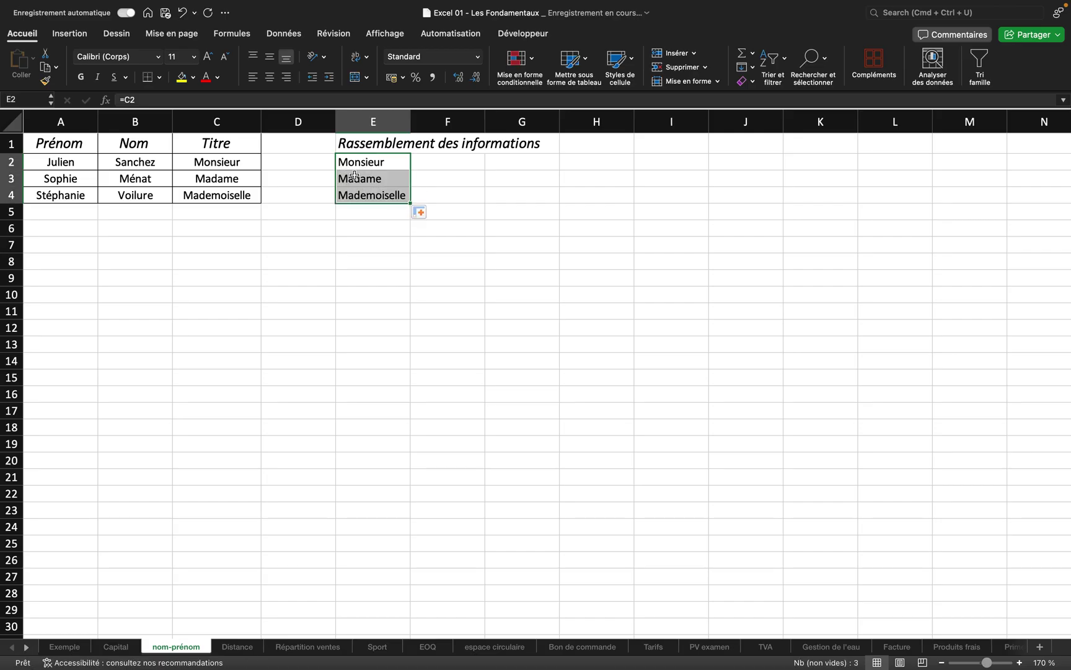
left_click(354, 163)
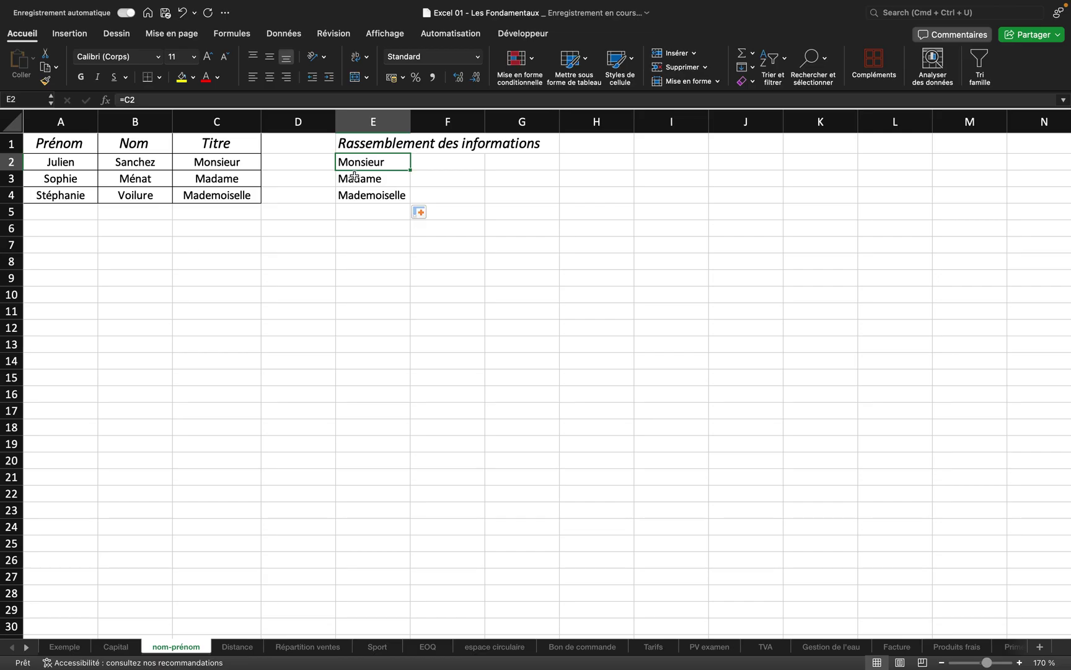
left_click(354, 179)
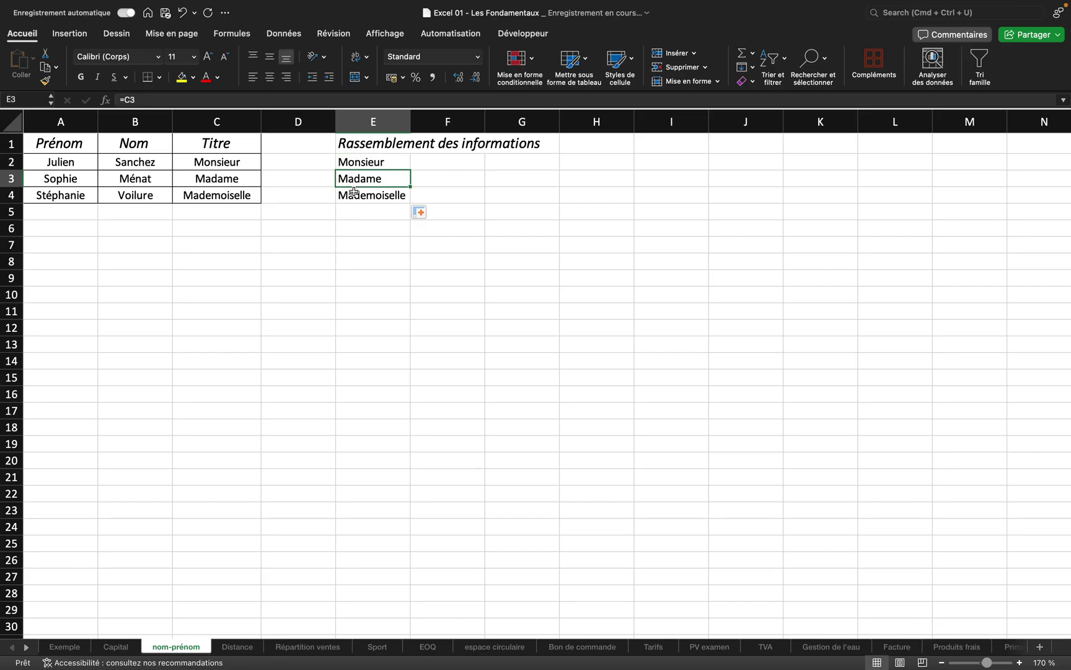
left_click(354, 194)
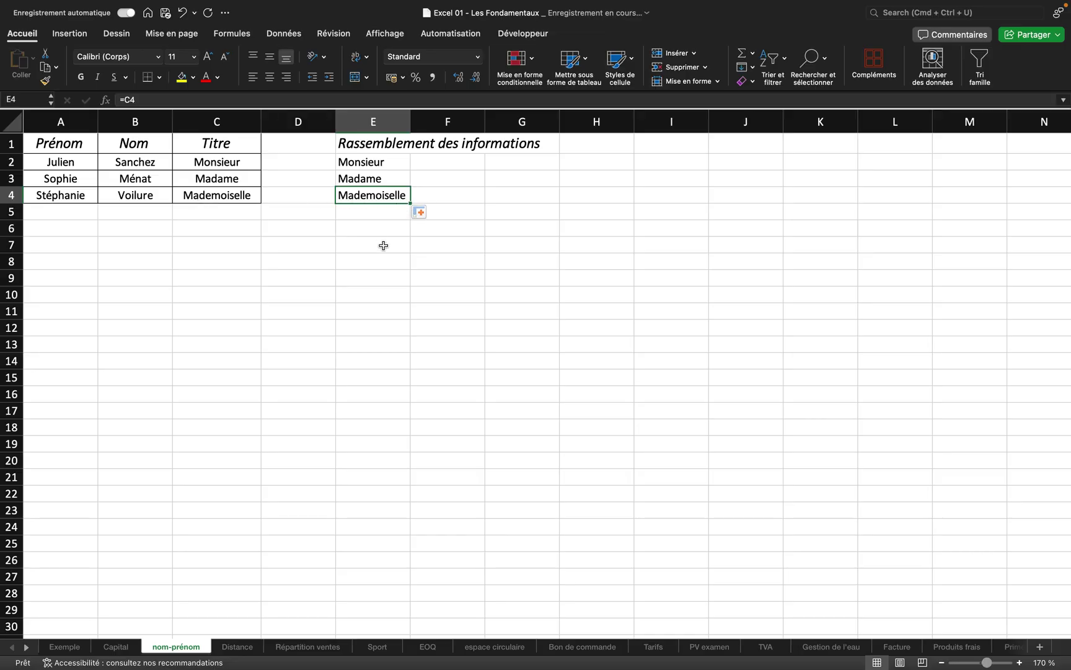
Step: Extend the E2 formula to =C2&A2 so it joins the title and the first name
left_click(371, 165)
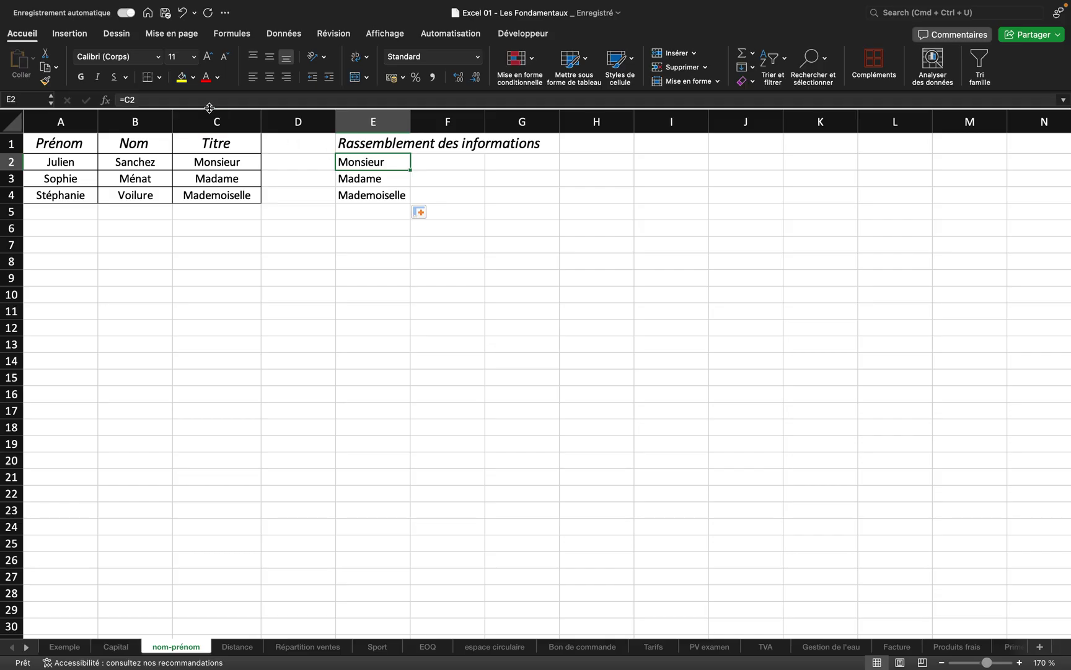
left_click(170, 100)
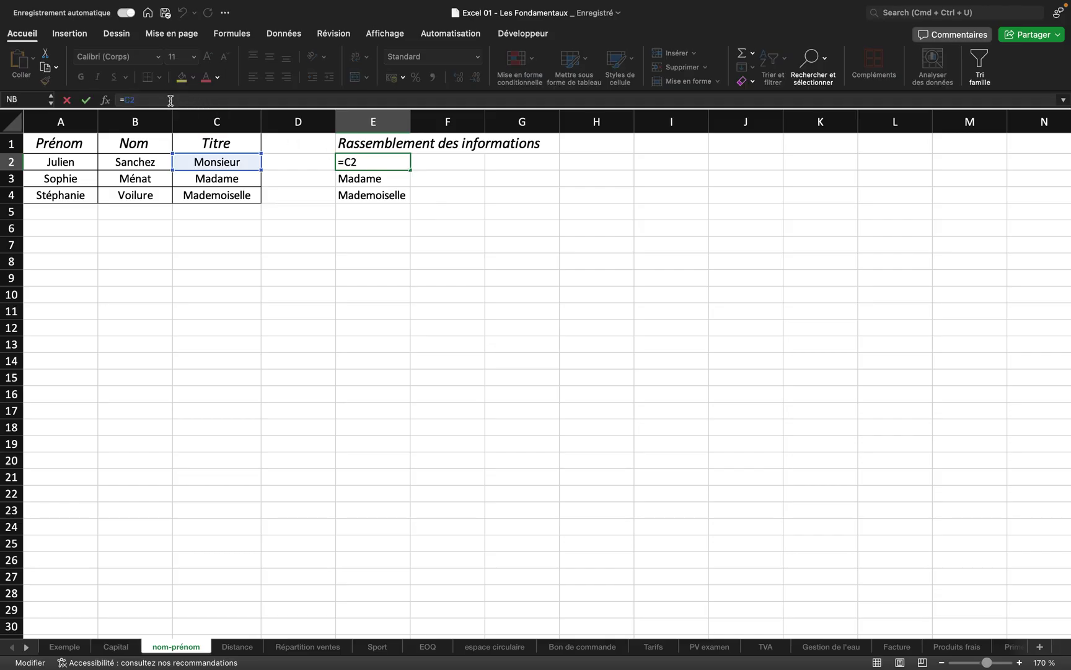
type("&")
left_click(85, 163)
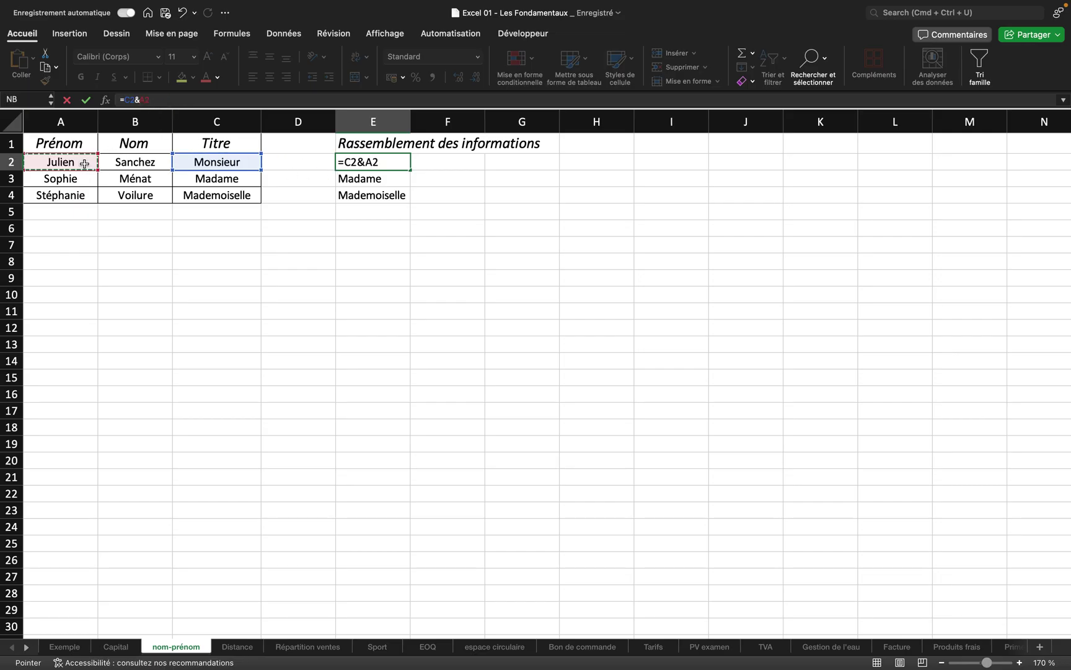
key("Return")
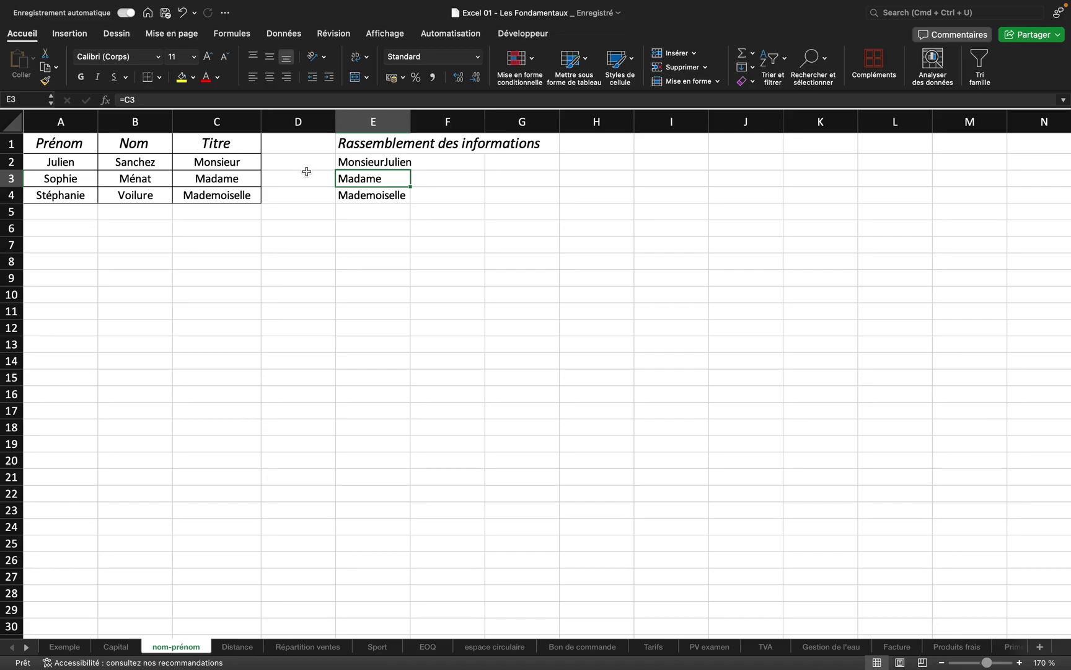
Step: Add a space between title and first name in E2 with =C2&" "&A2, and fill the formula down to E4
left_click(382, 162)
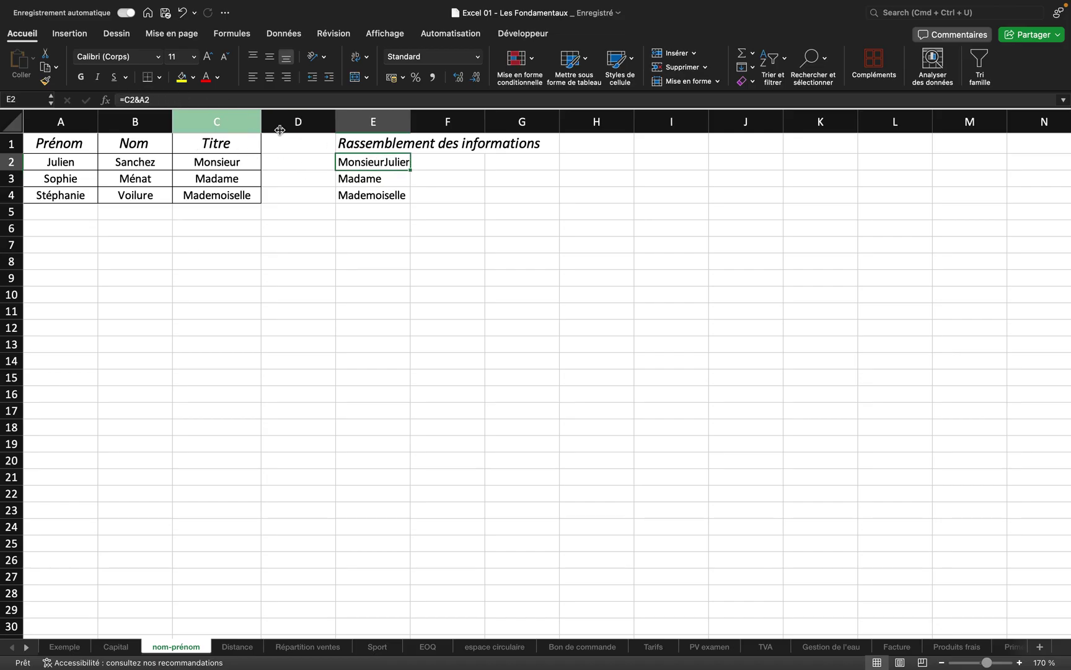
double_click(375, 162)
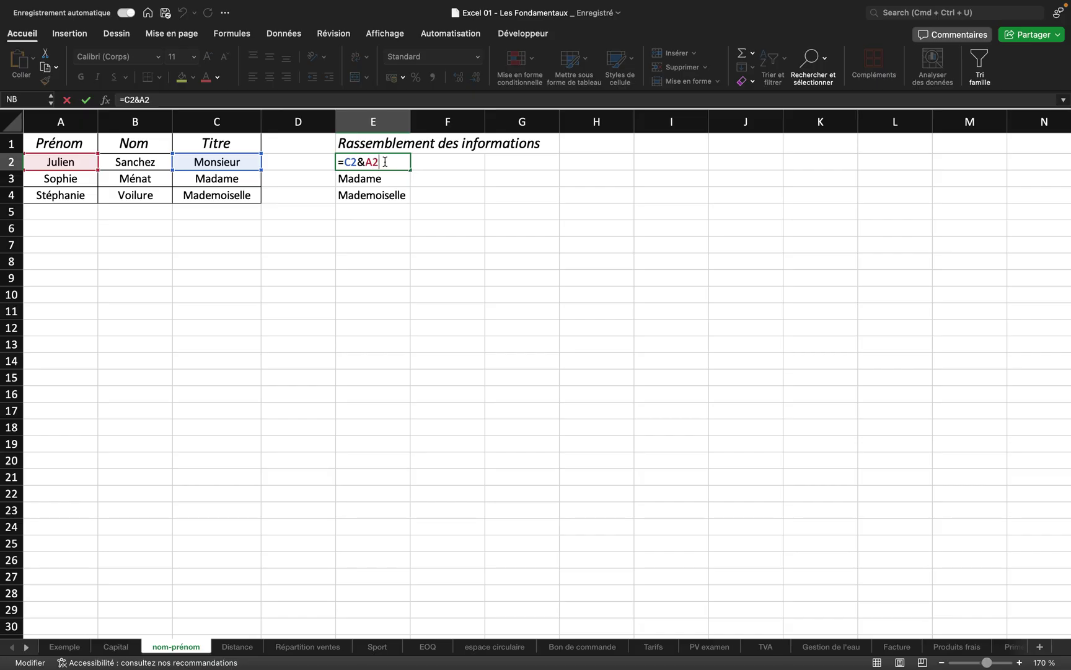
key("BackSpace")
key("BackSpace")
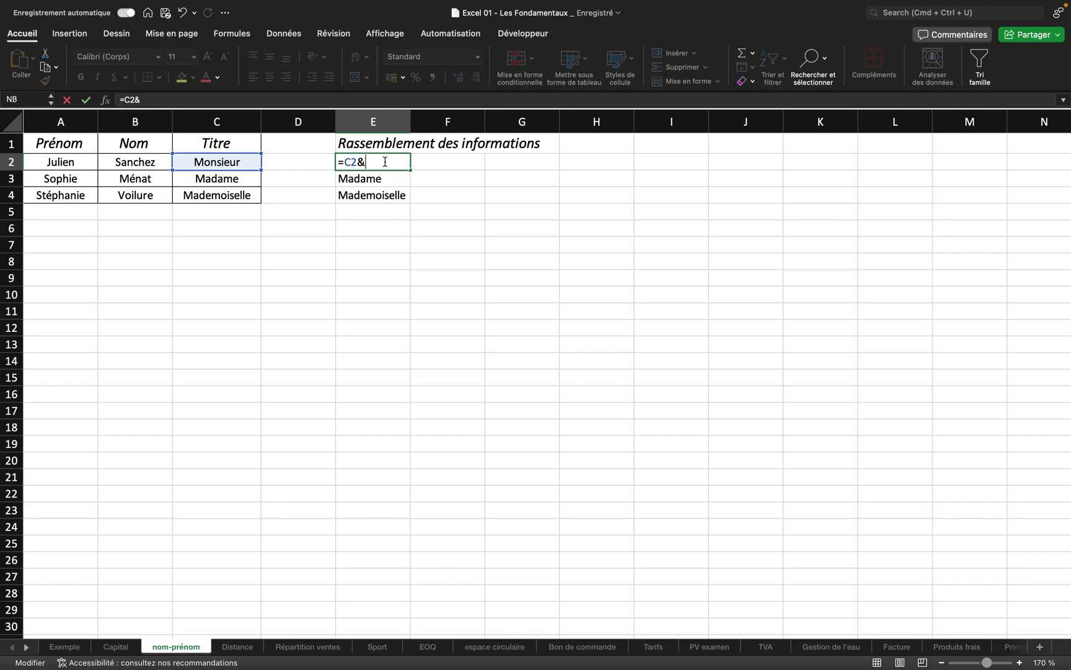
type("\" \"")
type("&")
left_click(69, 162)
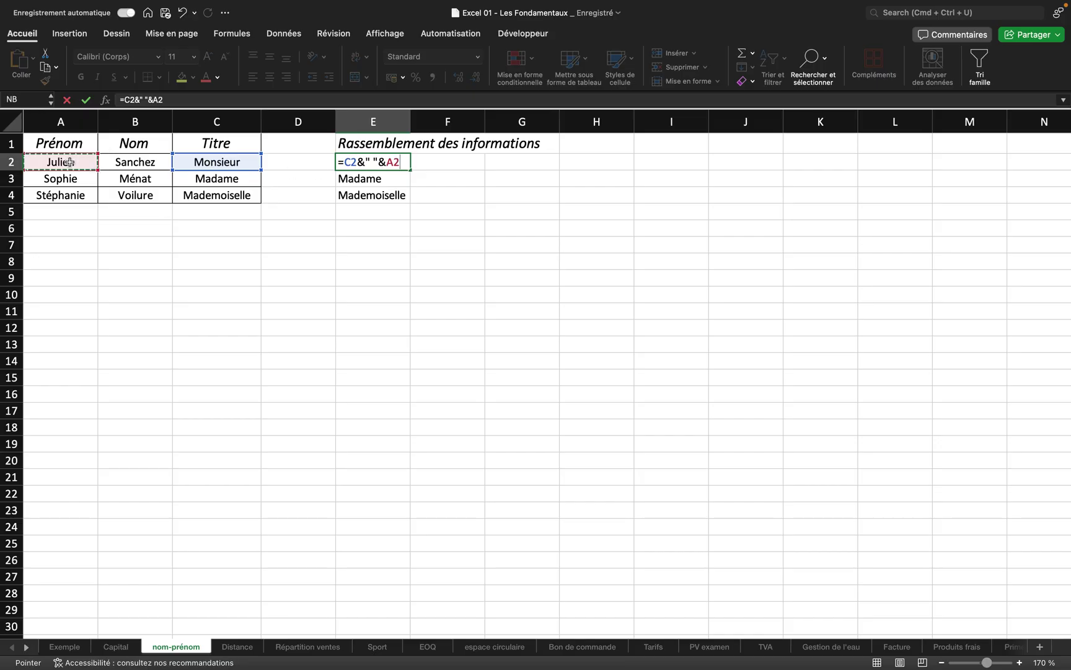
key("Return")
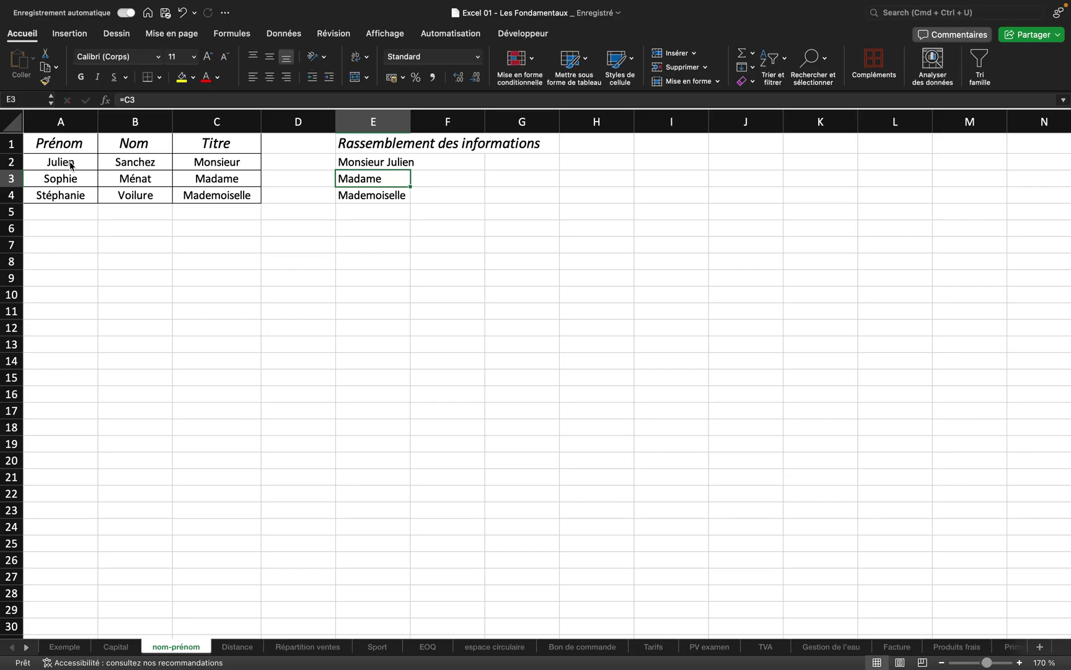
left_click(352, 161)
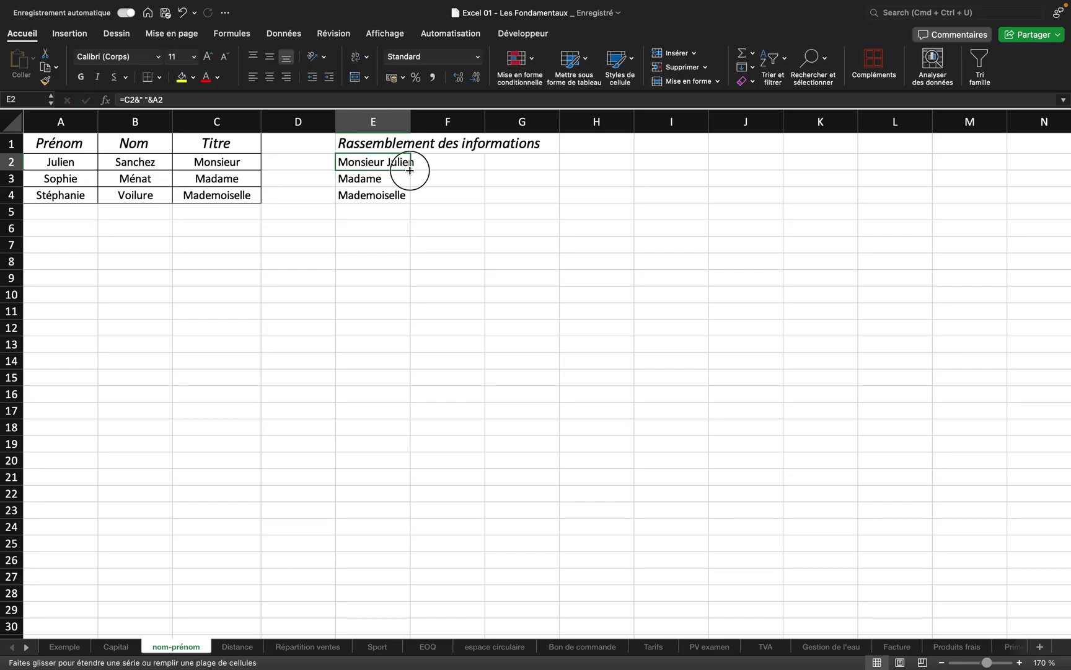
left_click_drag(409, 169, 410, 197)
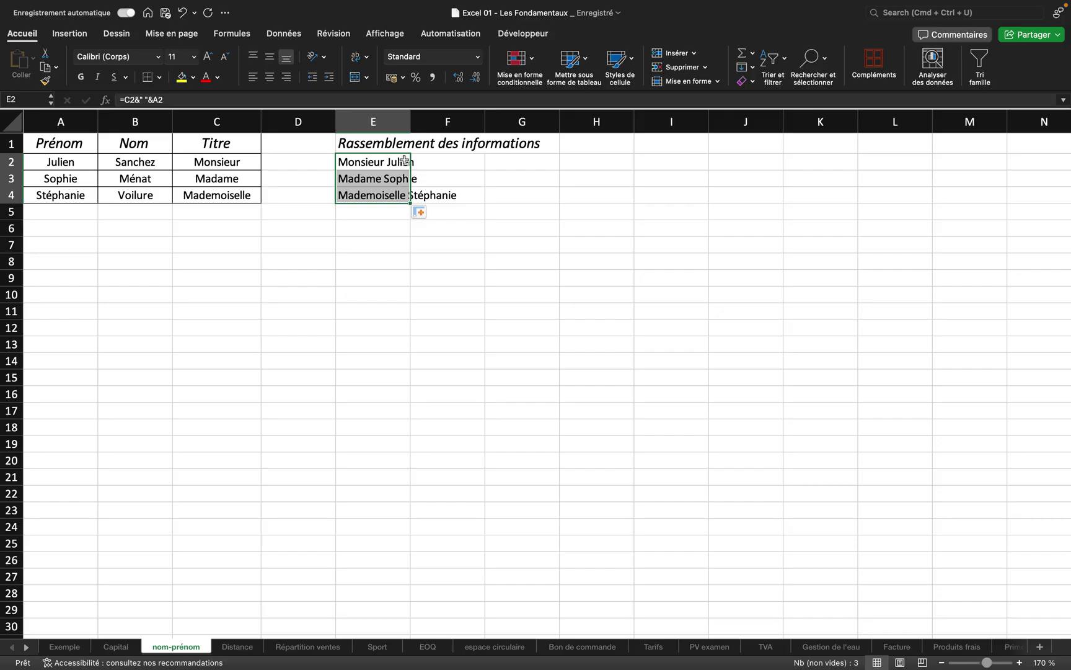
Step: Append a space and the last name in E2 with =C2&" "&A2&" "&B2, and fill the formula down to E4
double_click(367, 161)
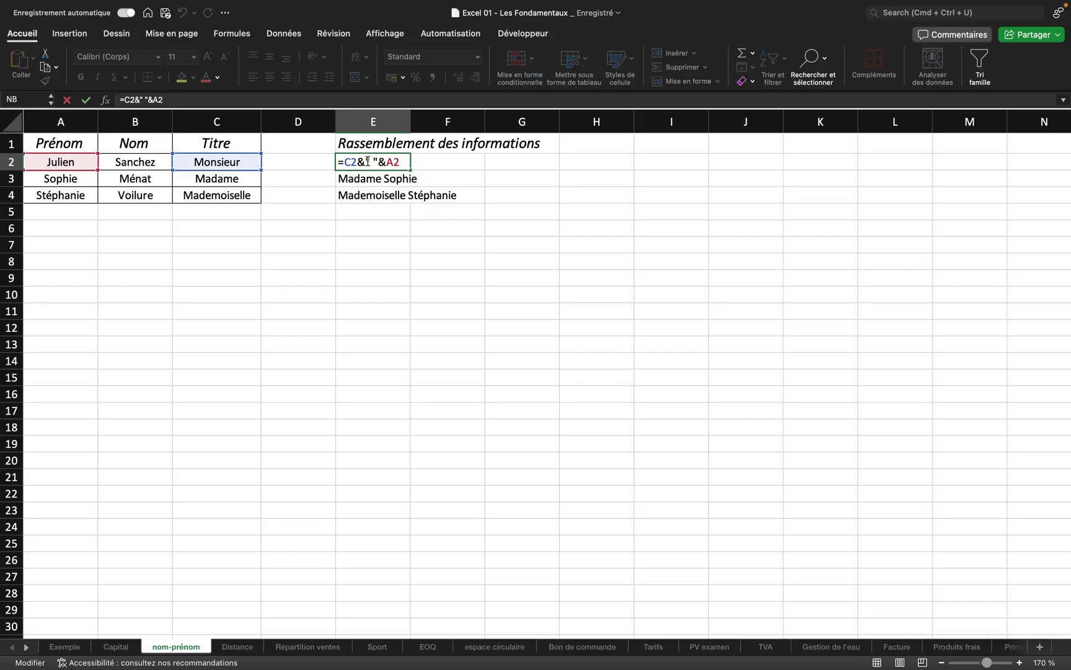
left_click(399, 161)
type("&\" \"&")
left_click(142, 160)
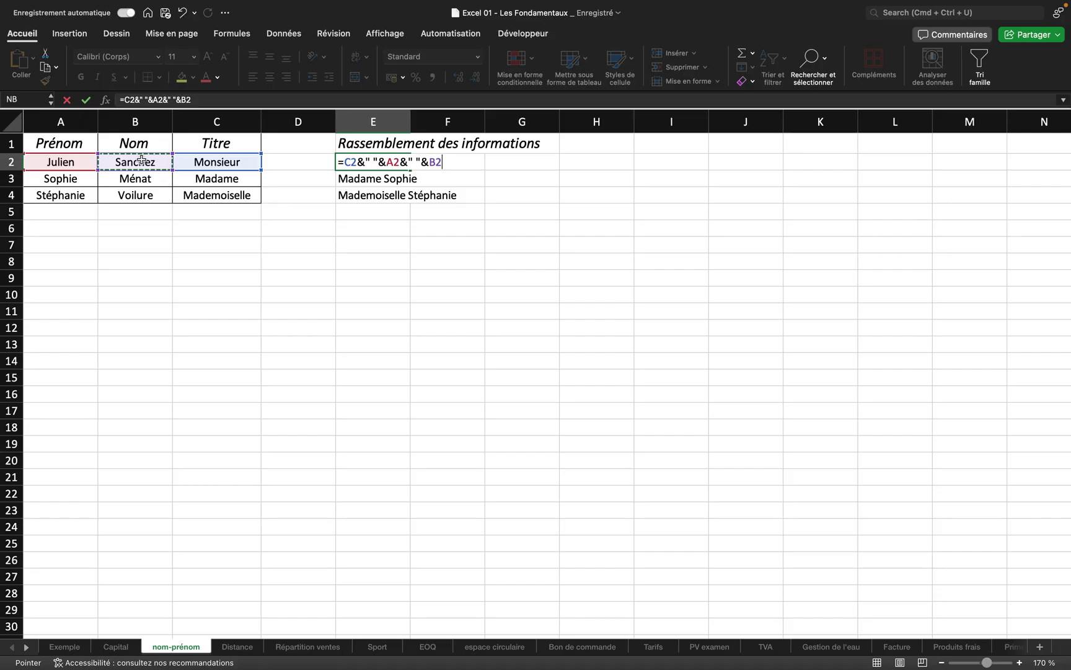
key("Return")
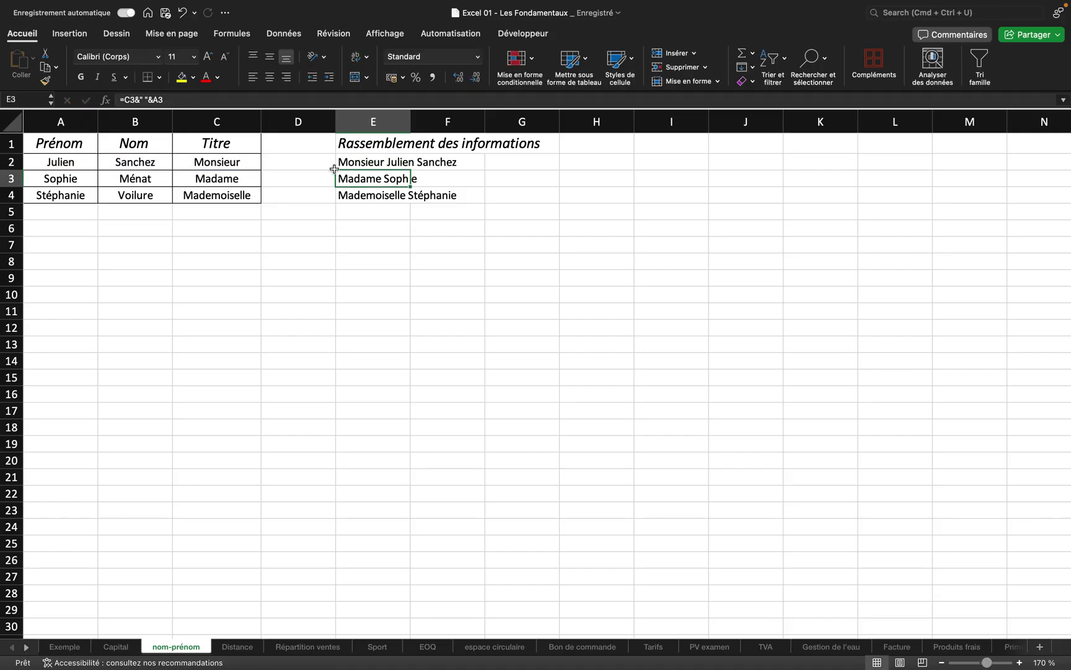
left_click(374, 160)
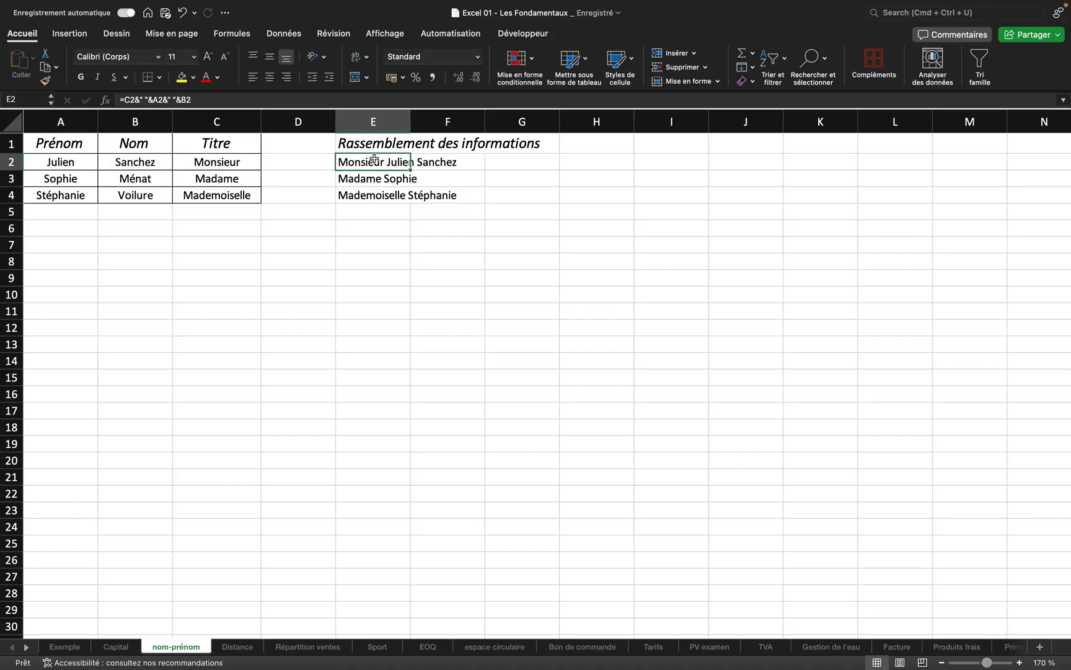
left_click_drag(409, 170, 409, 198)
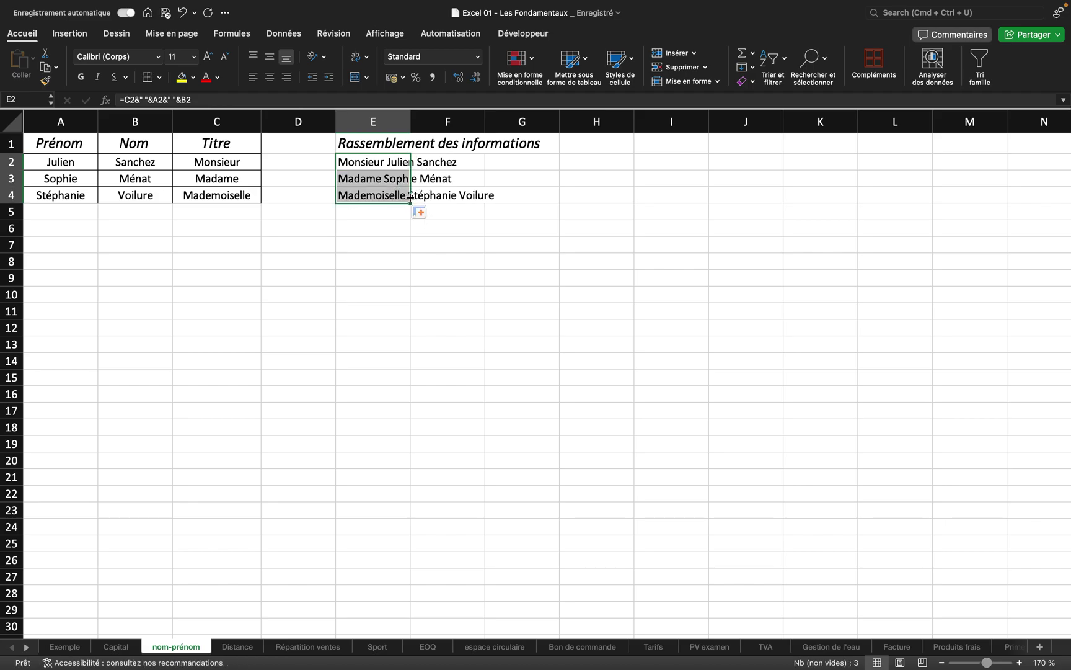